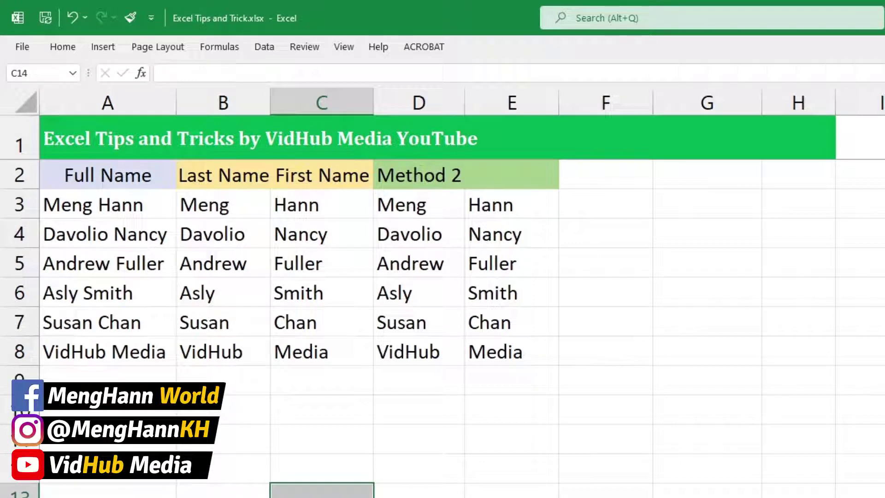
Step: Clear all the split-name results in B3:E8
left_click_drag(107, 205, 106, 352)
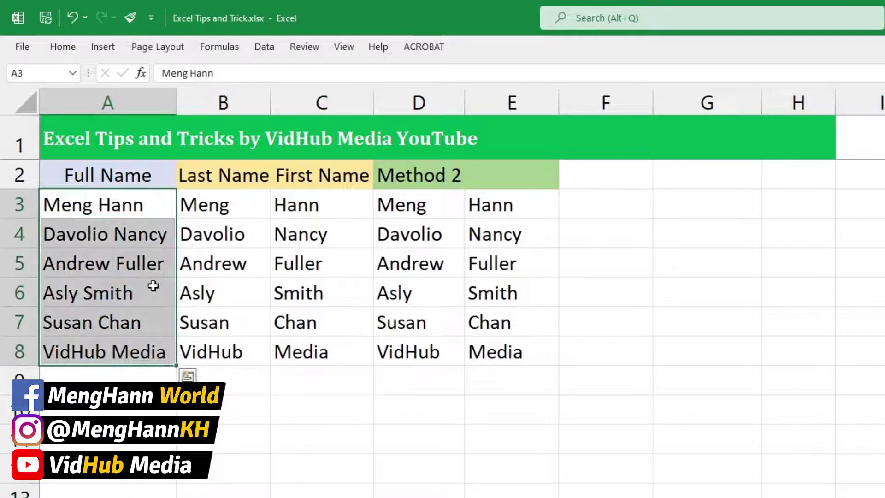
left_click_drag(205, 205, 298, 351)
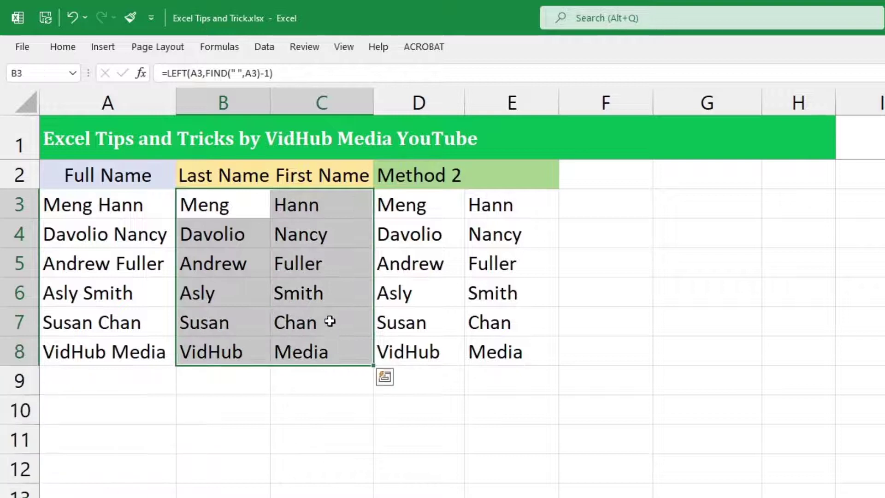
left_click_drag(401, 205, 486, 351)
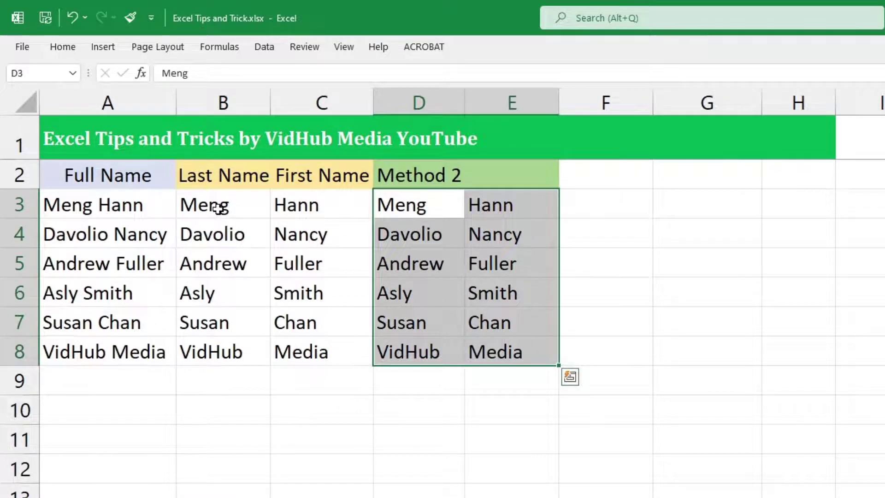
left_click_drag(214, 207, 486, 354)
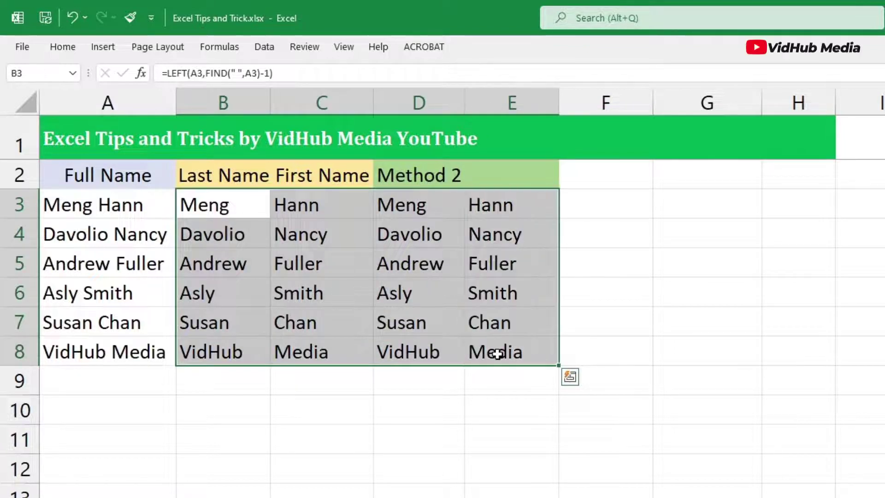
key("Delete")
left_click(363, 397)
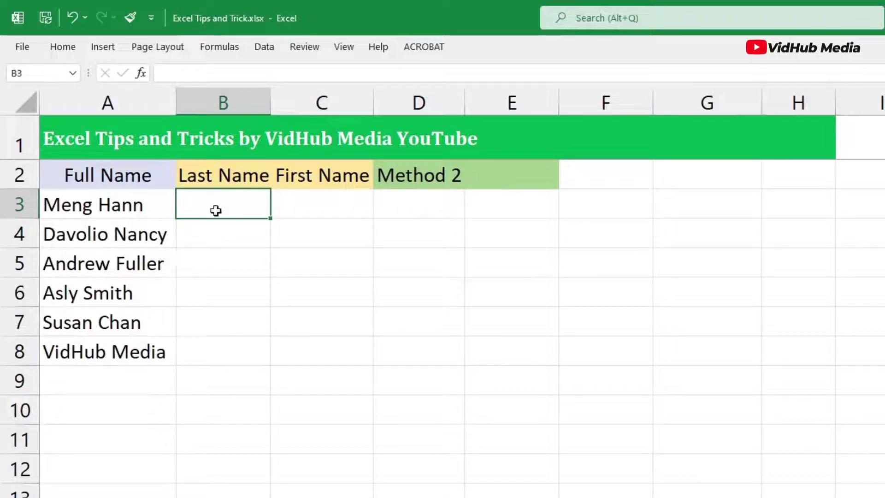
type("=")
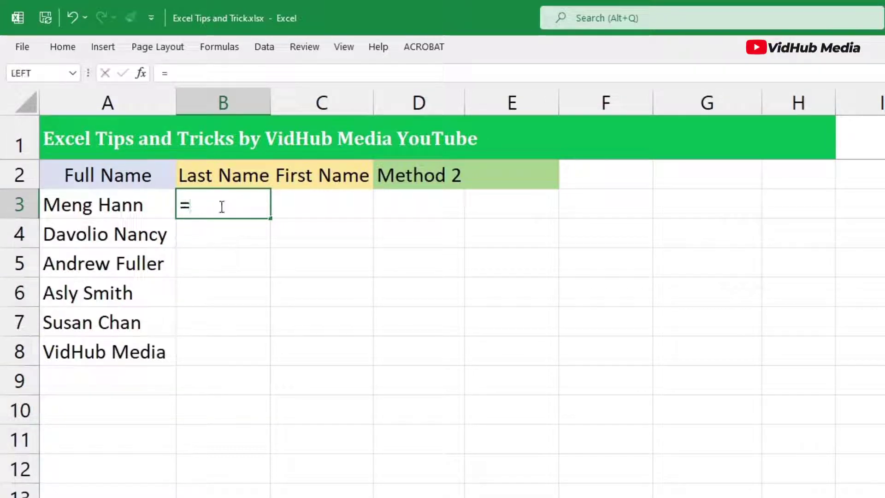
type("lef")
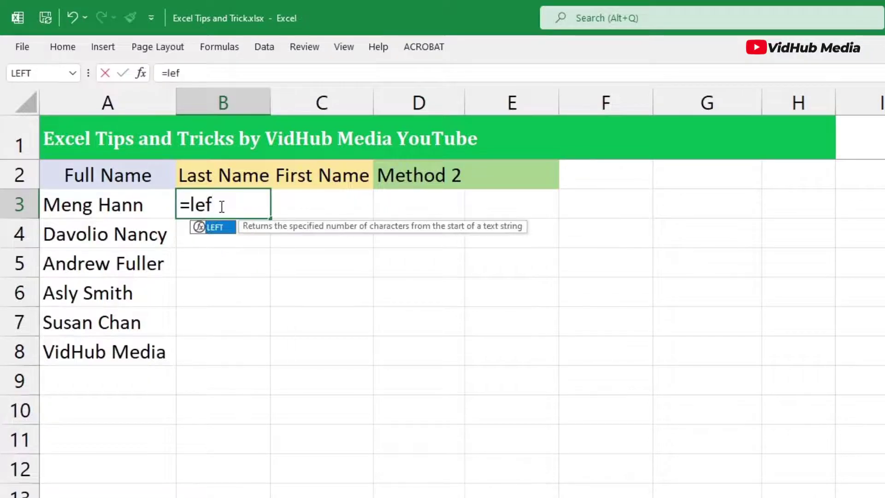
type("t(")
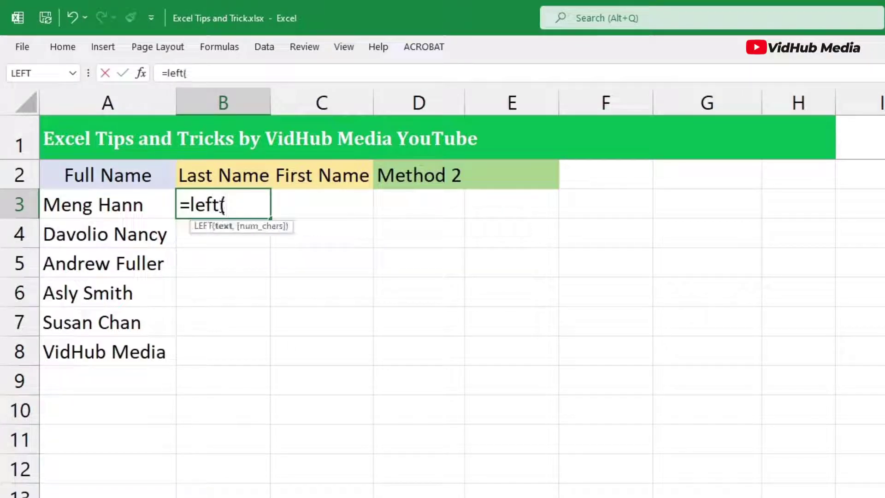
left_click(145, 205)
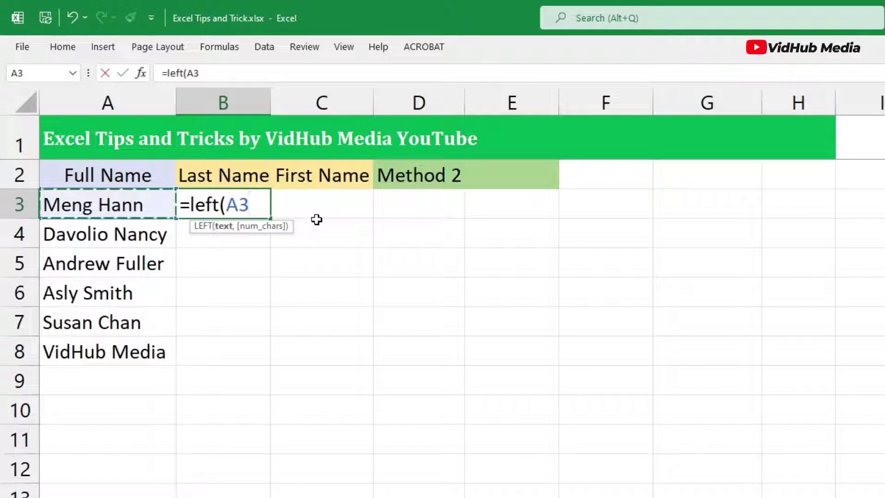
type(",")
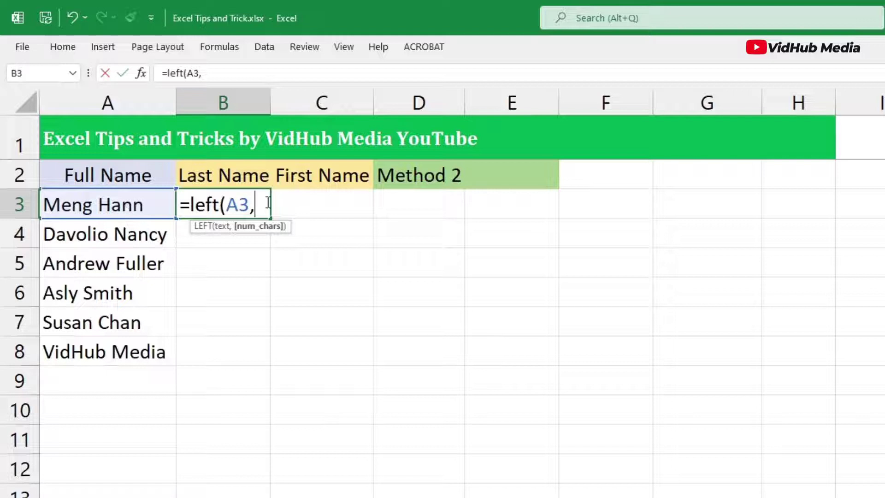
type("find")
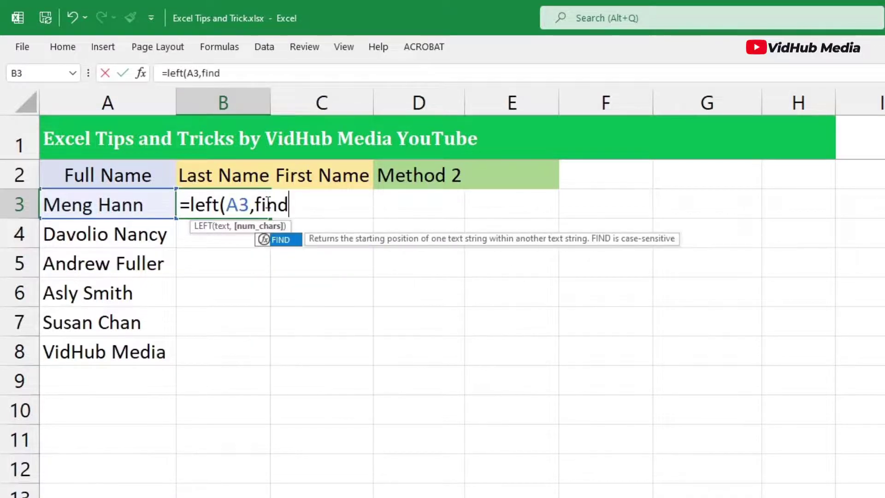
type("(")
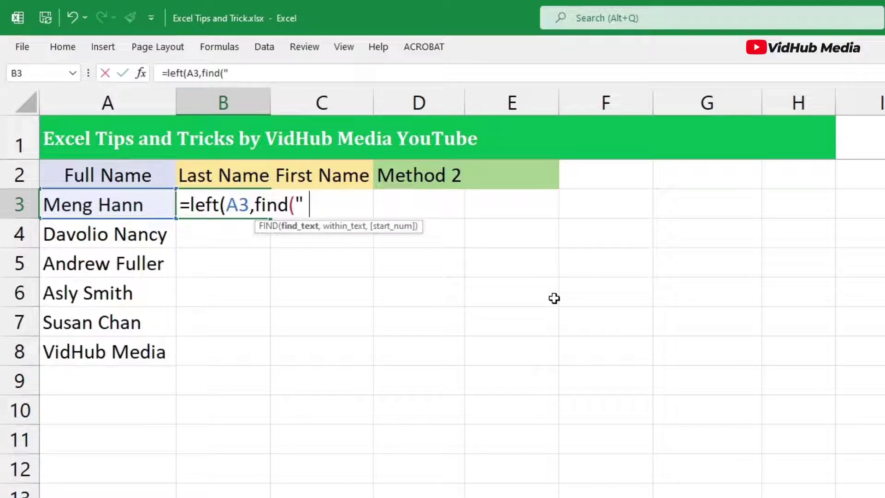
type(",")
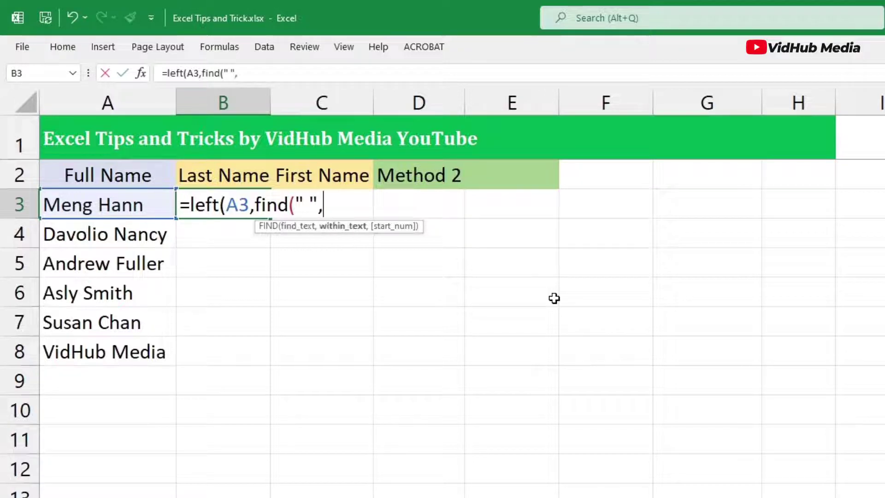
left_click(124, 204)
type(")")
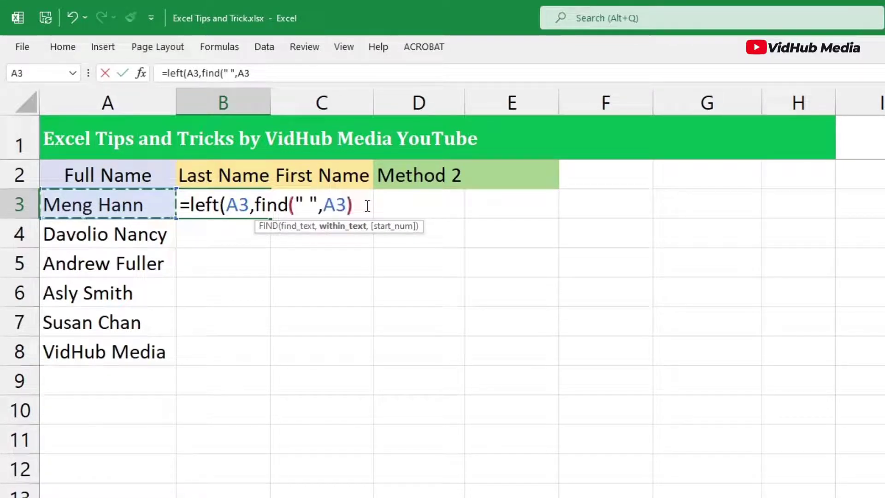
type(")")
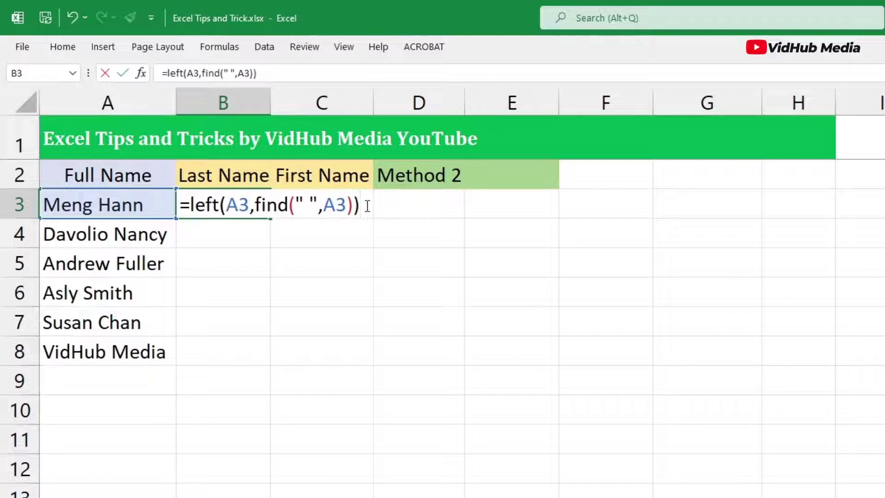
Step: Correct B3 to =LEFT(A3,FIND(" ",A3)-1) and fill it down to B8
key("Return")
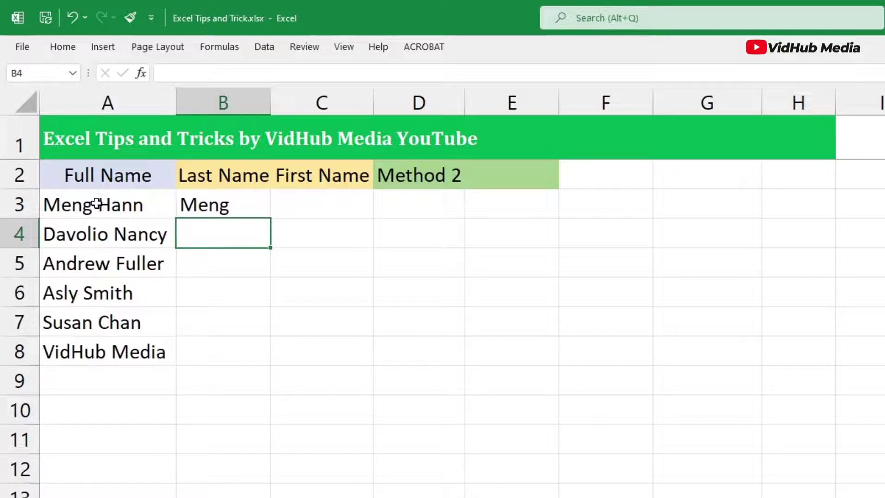
double_click(239, 205)
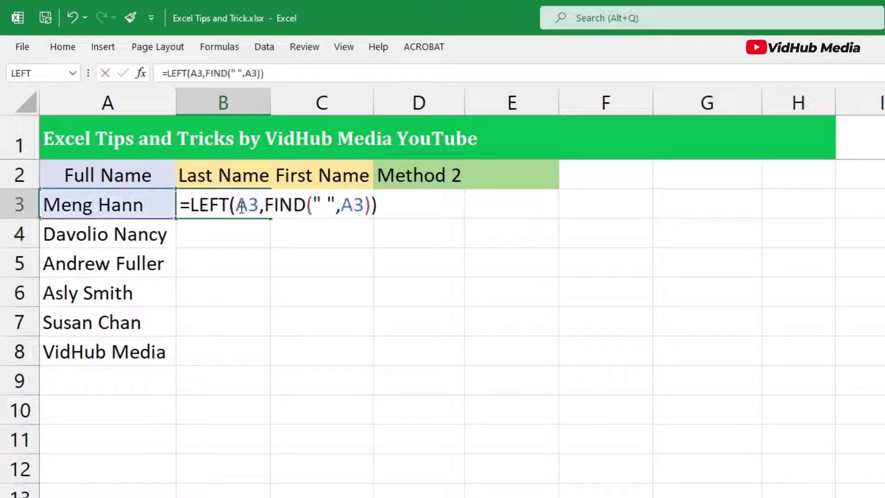
left_click(377, 204)
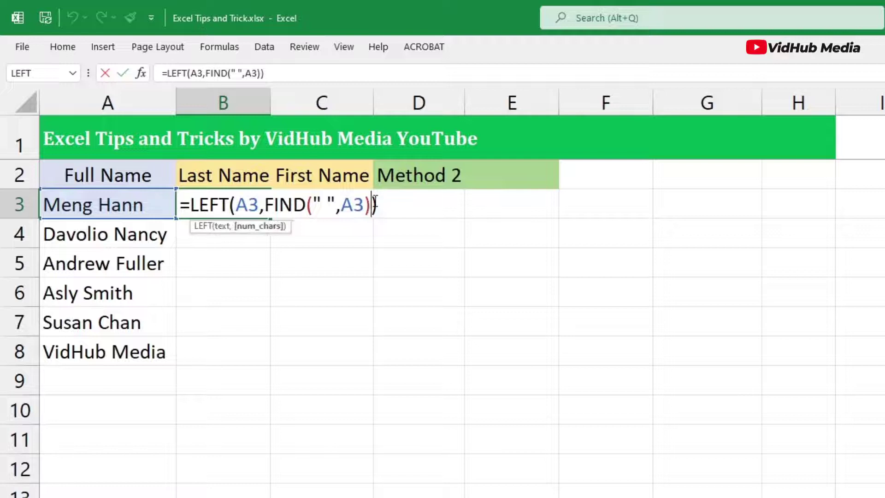
type("-1")
key("Return")
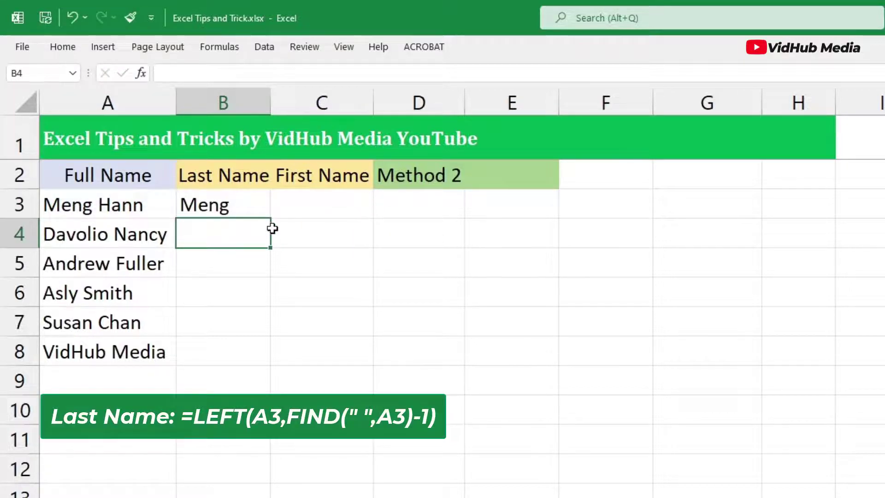
left_click(214, 207)
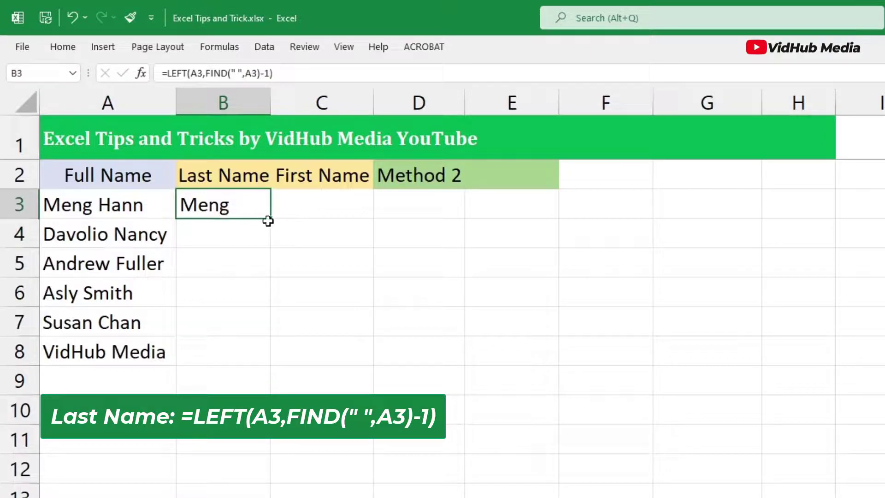
double_click(271, 220)
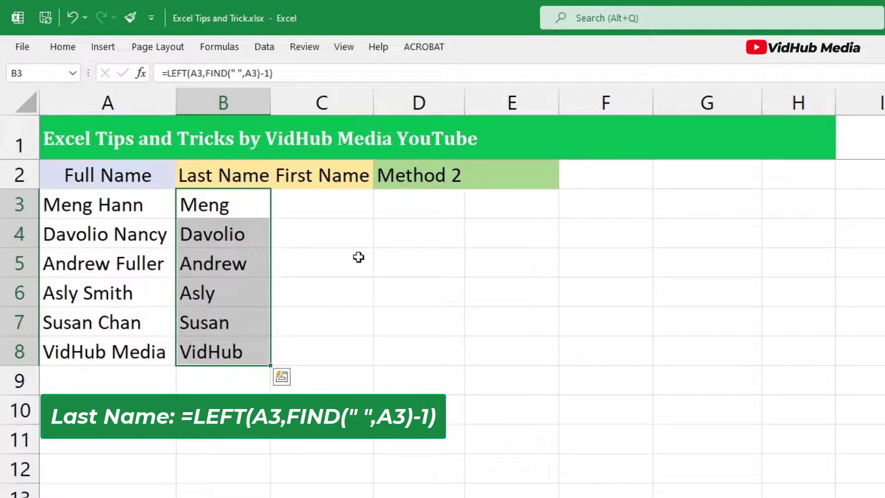
Step: Enter =RIGHT(A3,LEN(A3)-LEN(B3)) in C3 and fill it down to C8
left_click(325, 211)
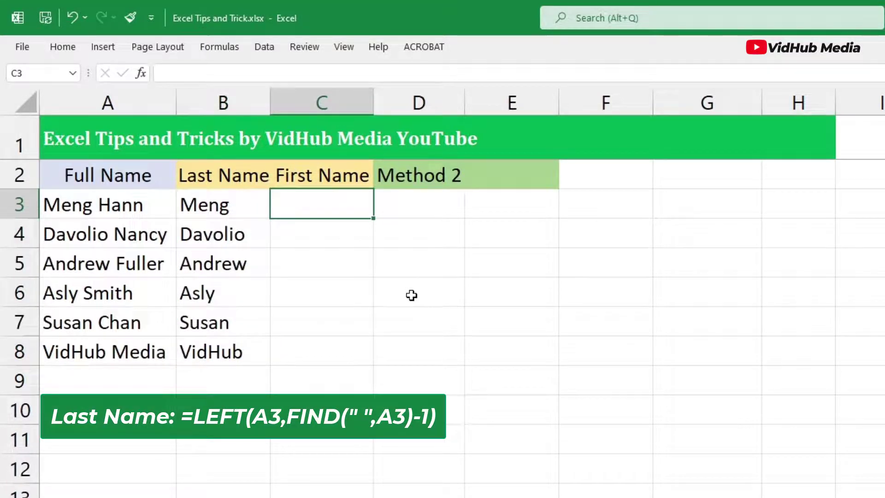
type("=")
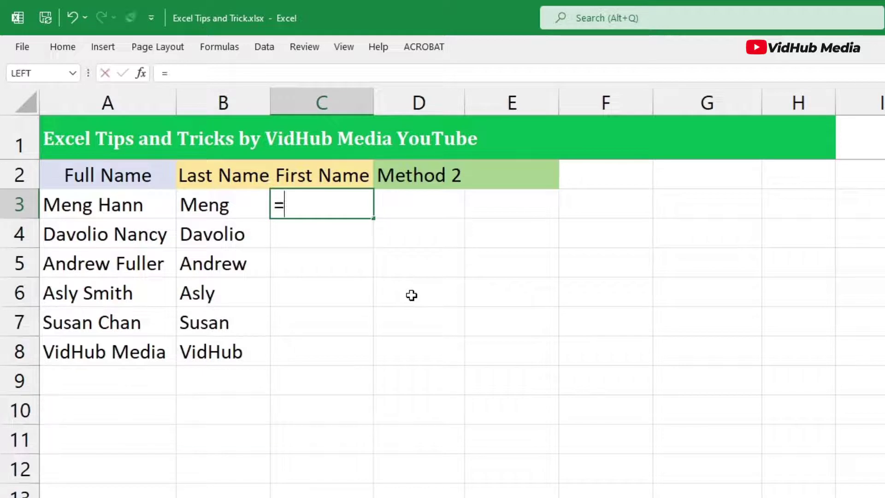
type("right(")
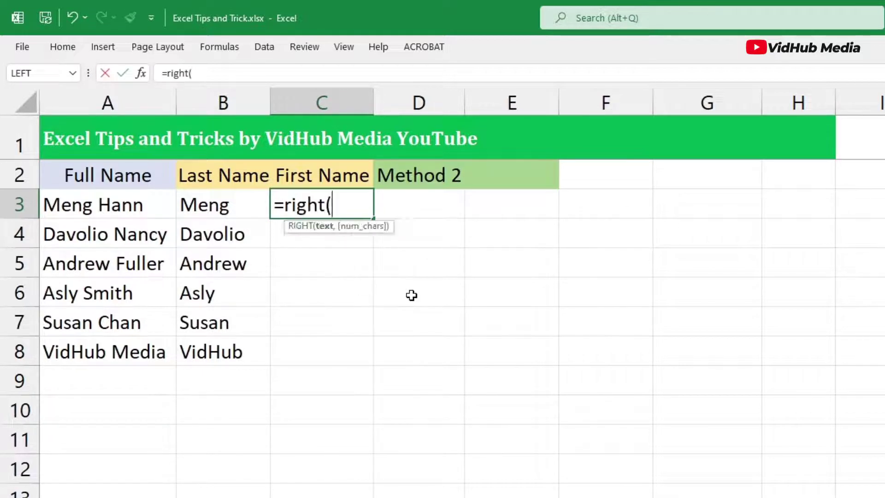
left_click(143, 208)
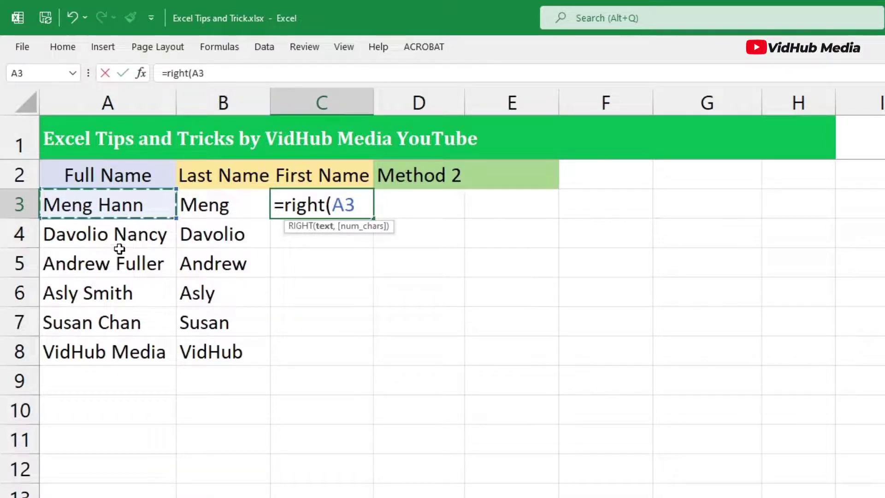
type(",")
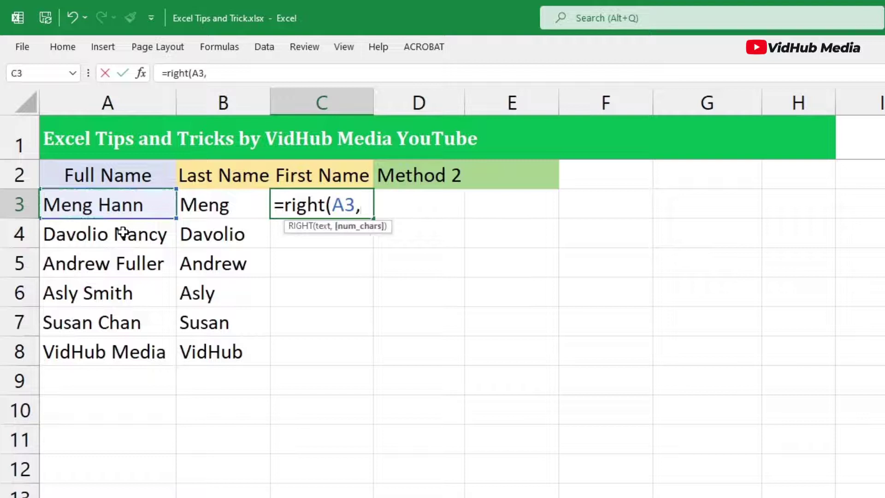
type("le")
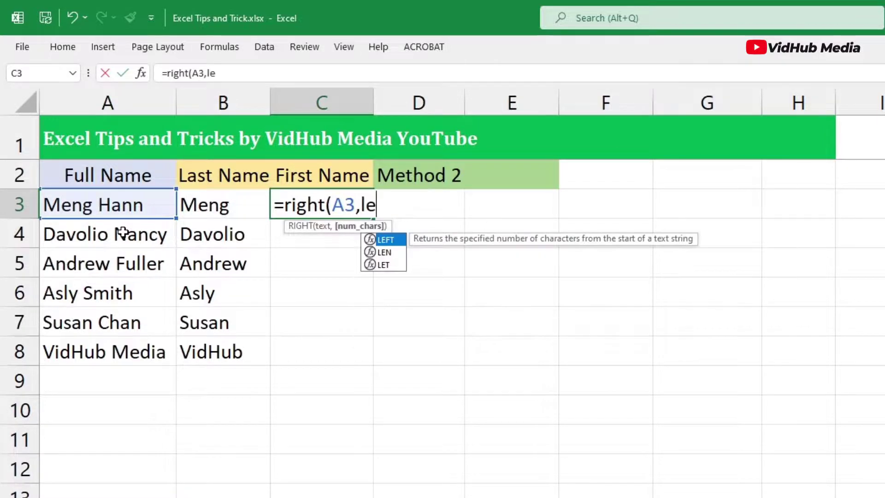
type("n(")
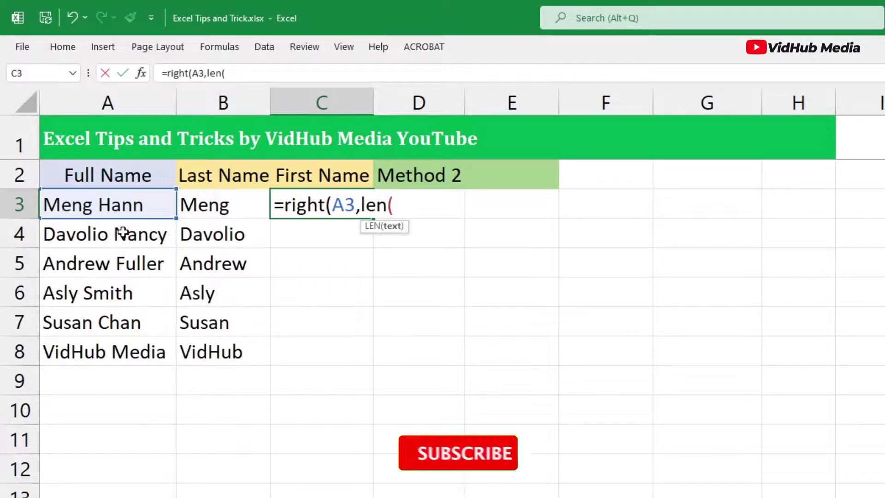
left_click(118, 202)
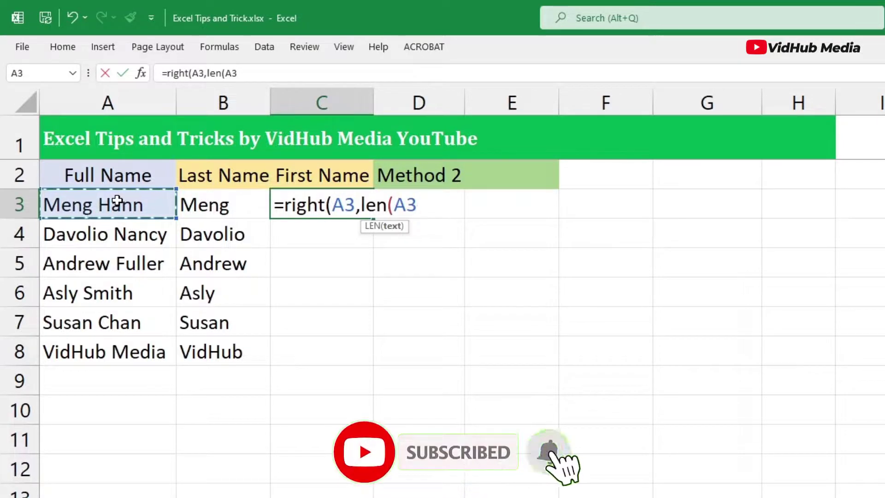
type(")-")
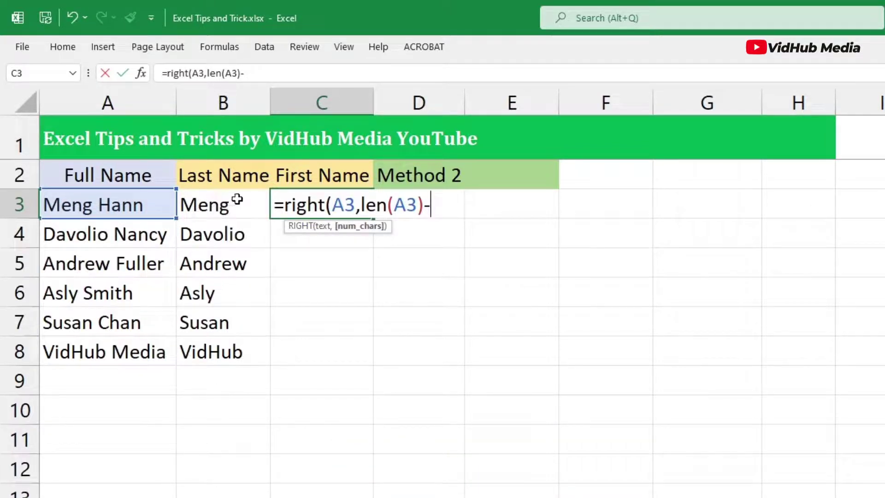
type("le")
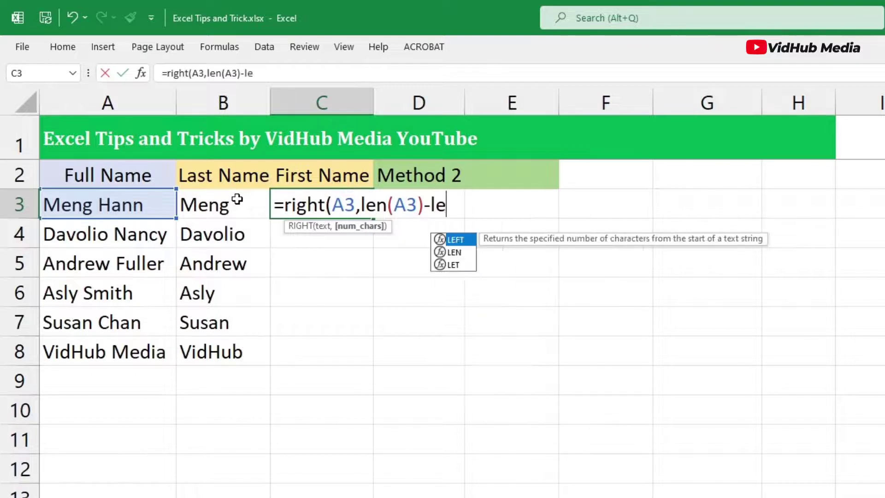
type("n(")
left_click(237, 201)
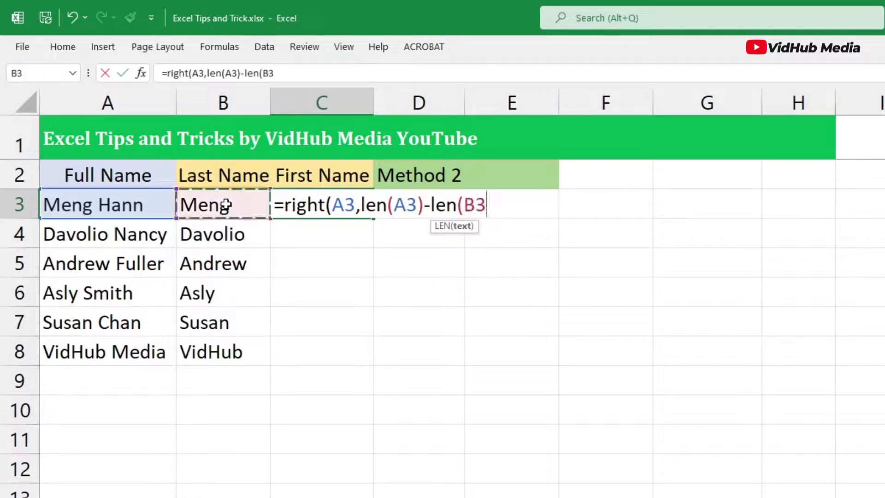
type(")))")
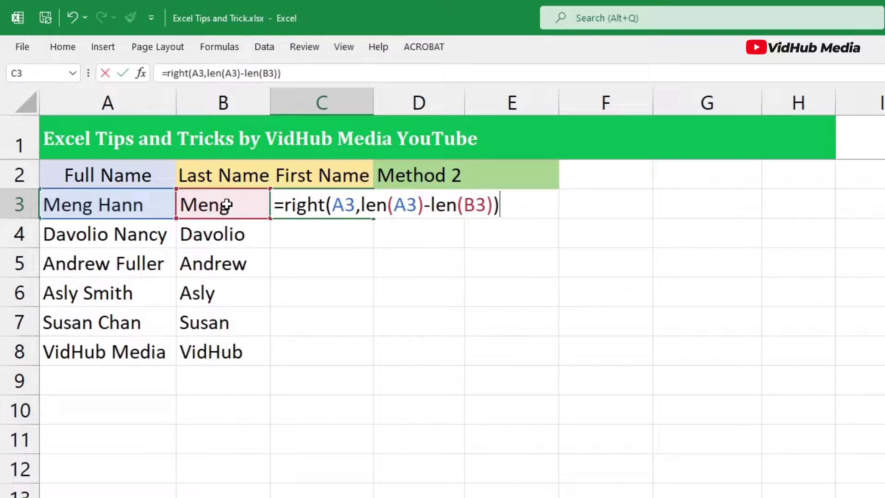
key("Return")
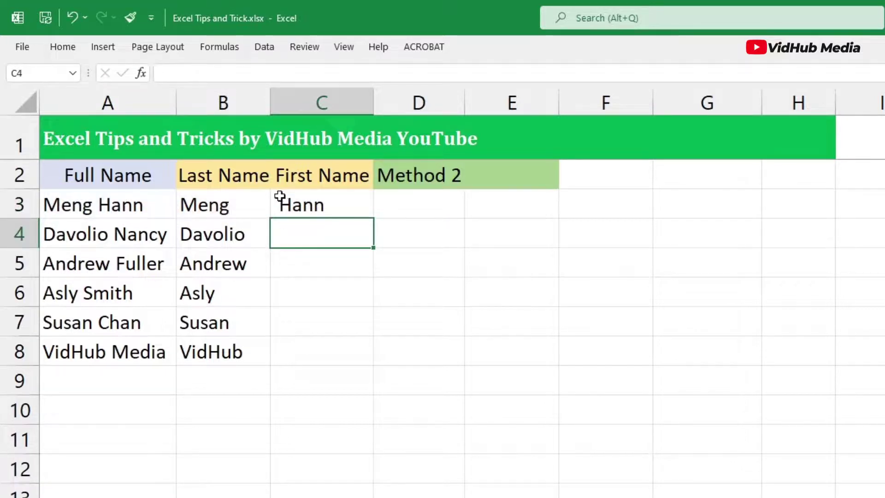
left_click(282, 203)
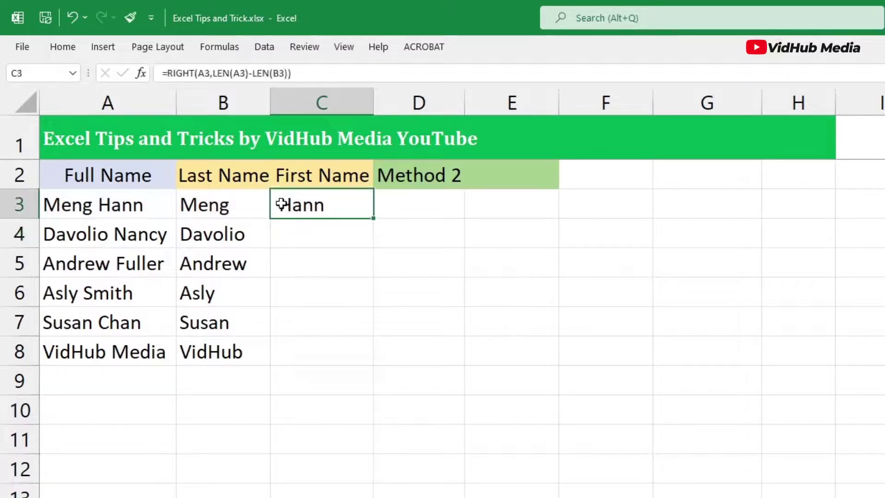
double_click(374, 219)
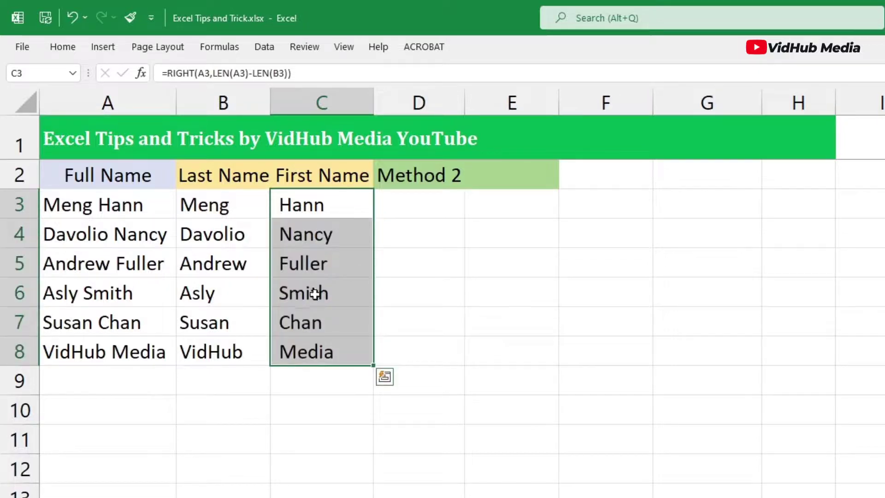
Step: Change C3 to =RIGHT(A3,LEN(A3)-LEN(B3)-1) and refill it down to C8
double_click(316, 205)
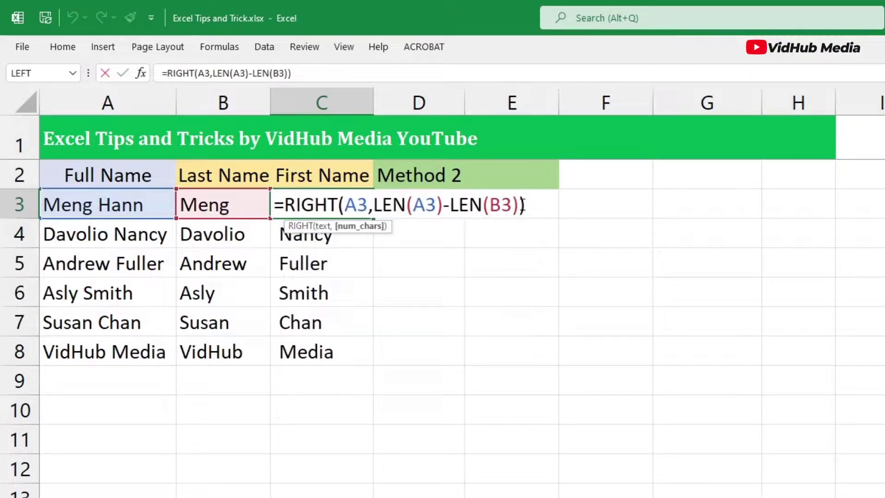
type("-1")
key("Return")
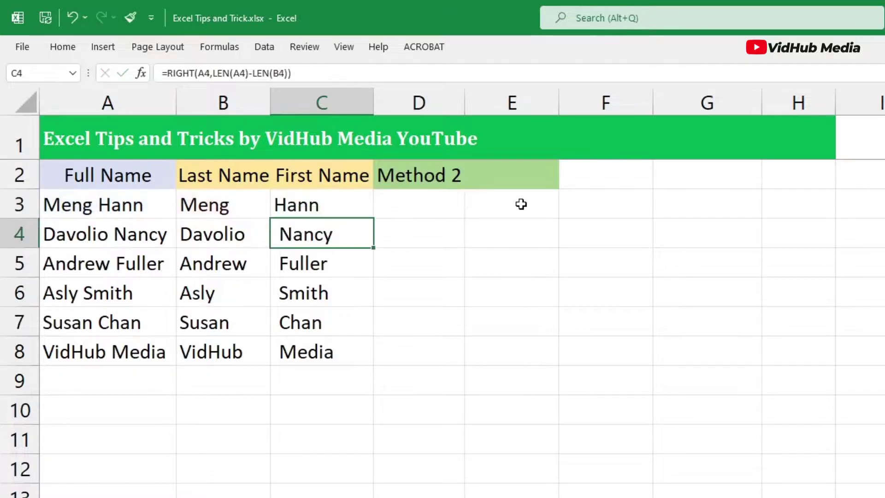
left_click(308, 204)
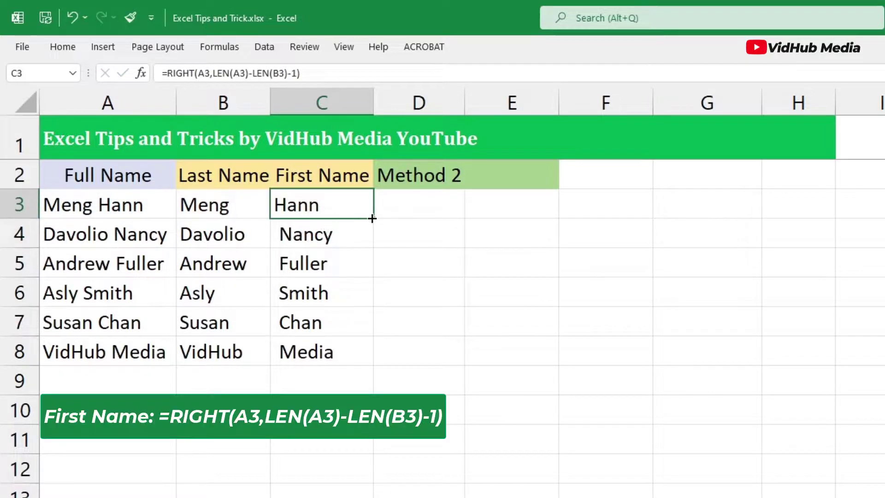
double_click(373, 220)
left_click(404, 208)
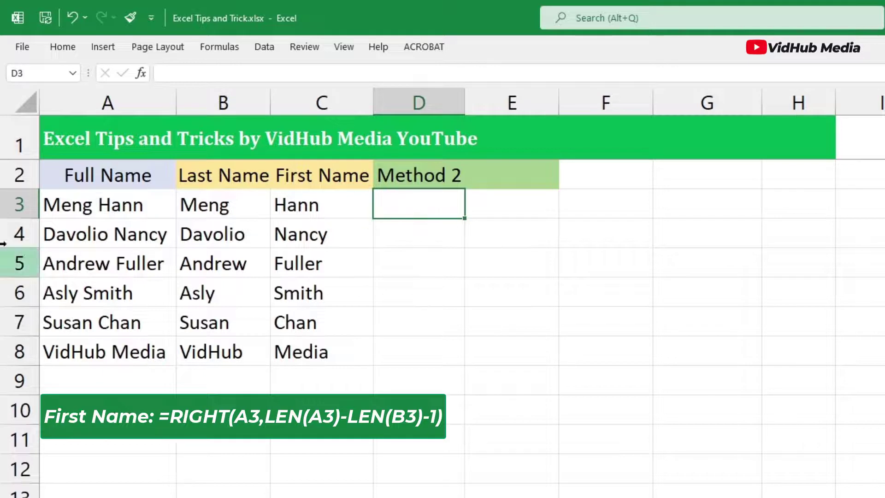
Step: Type Meng in D3 and Flash Fill the last names down to D8
left_click_drag(103, 206, 113, 353)
left_click(419, 207)
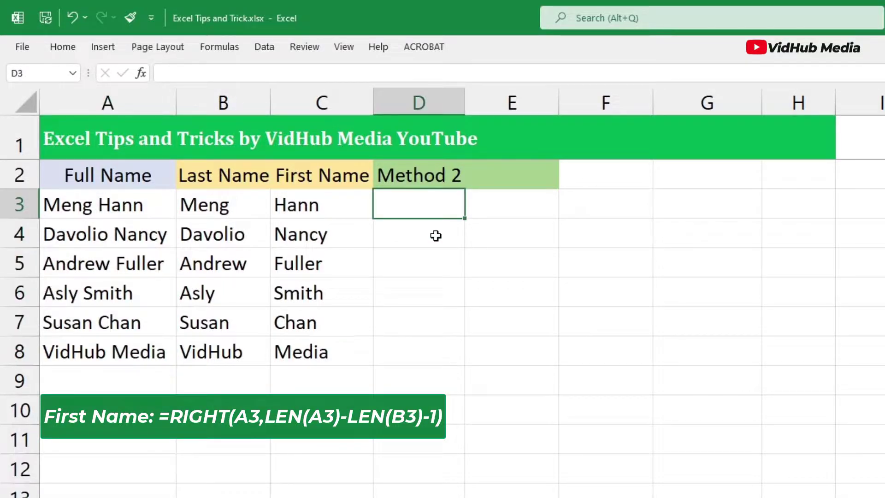
type("Me")
type("ng")
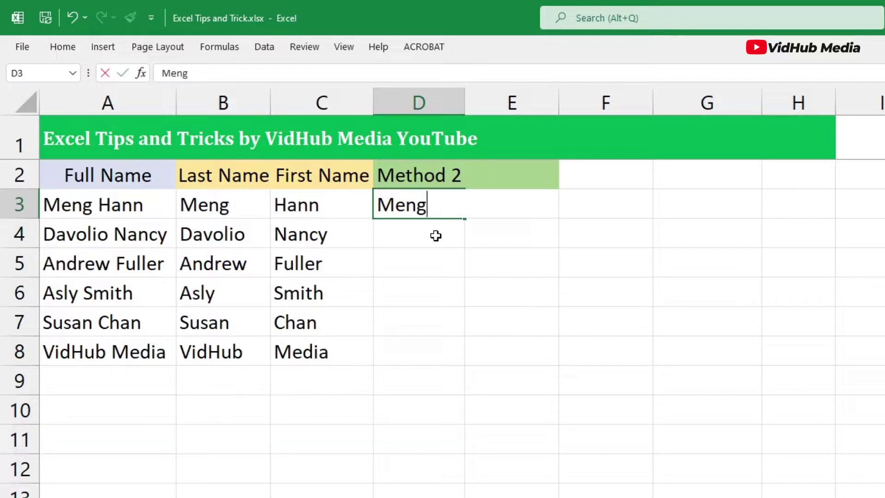
key("Return")
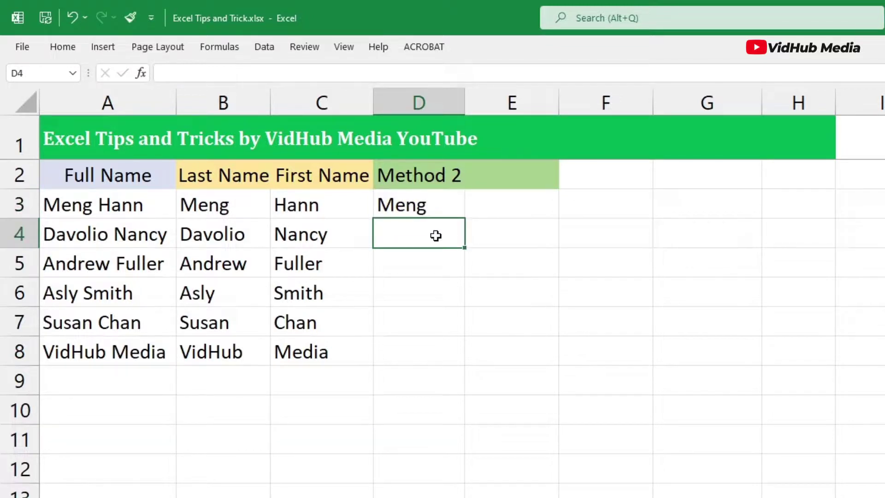
key("ctrl+e")
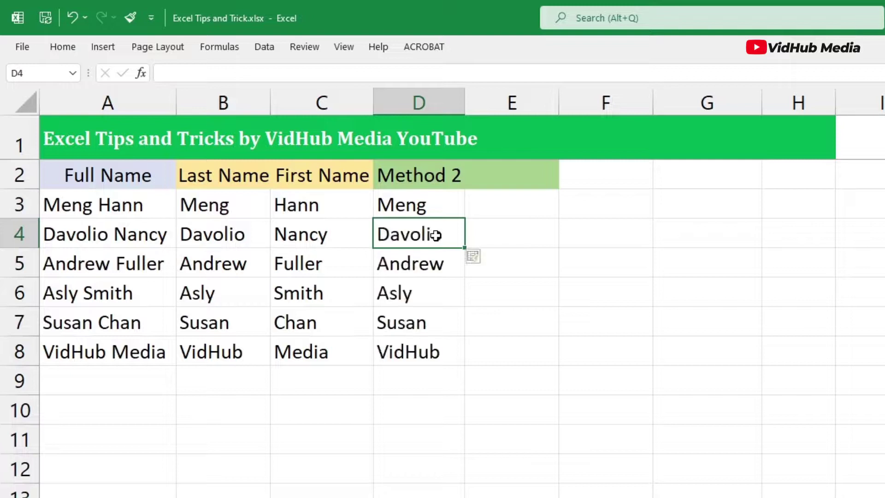
left_click_drag(419, 205, 419, 351)
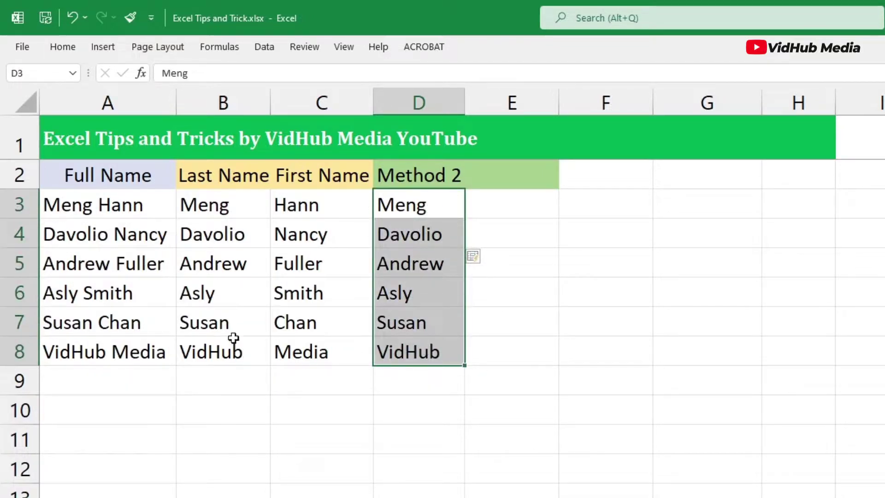
Step: Type Hann in E3 and Flash Fill the first names down to E8
left_click(487, 208)
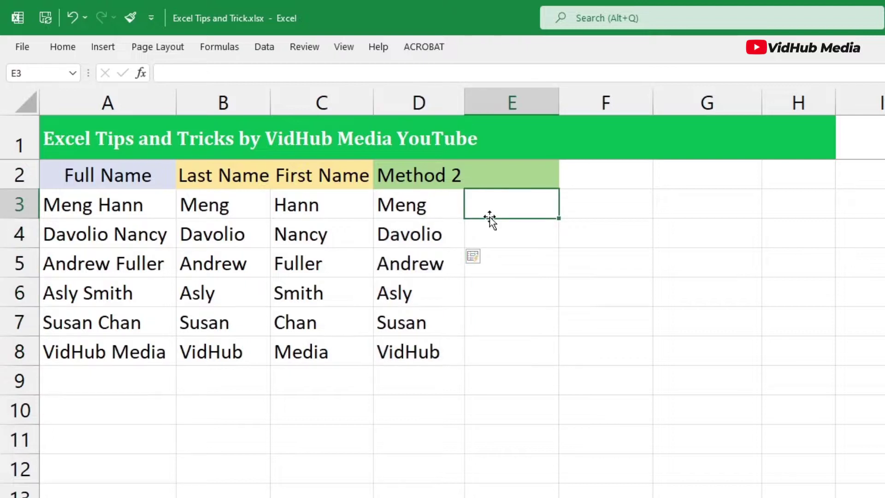
type("Hann")
key("Return")
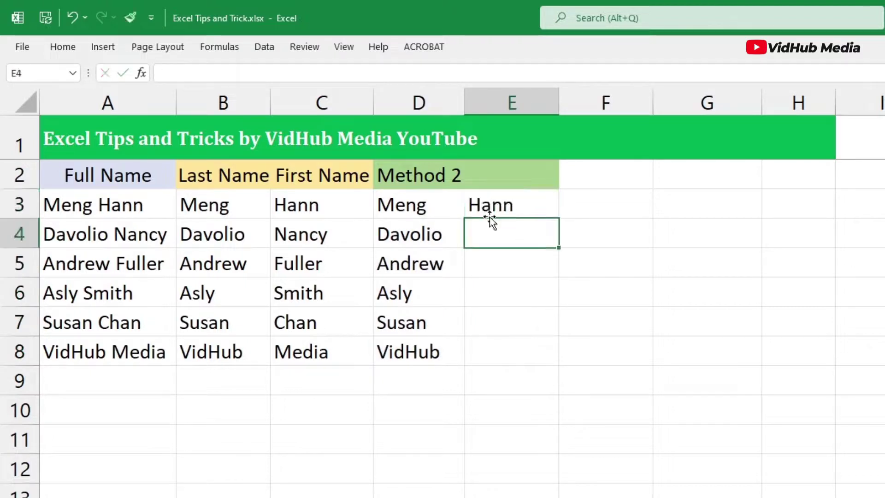
key("ctrl+e")
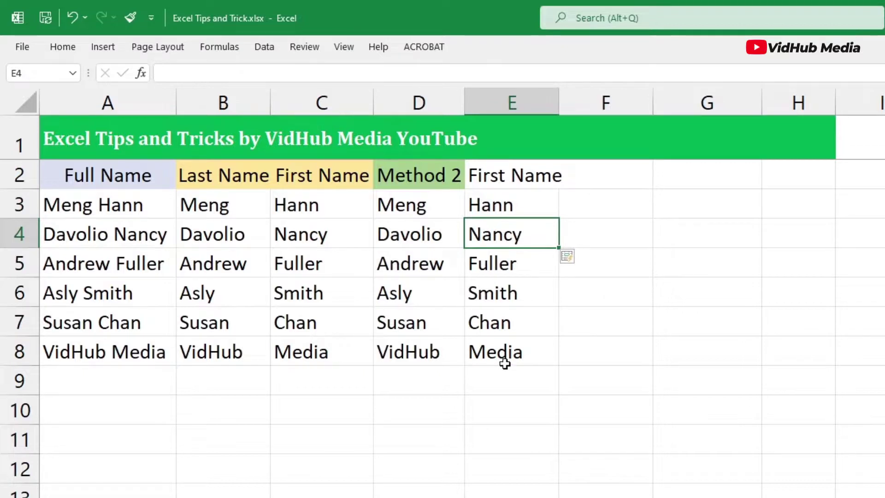
left_click_drag(505, 354, 497, 207)
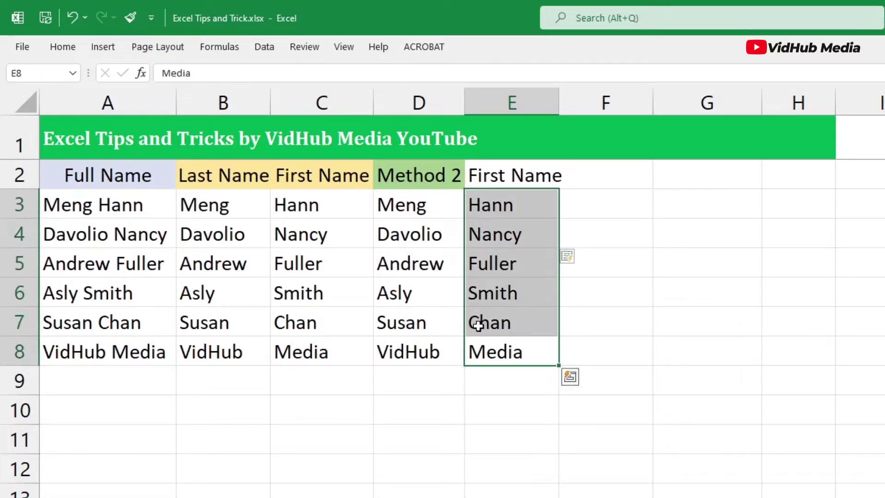
left_click(393, 235)
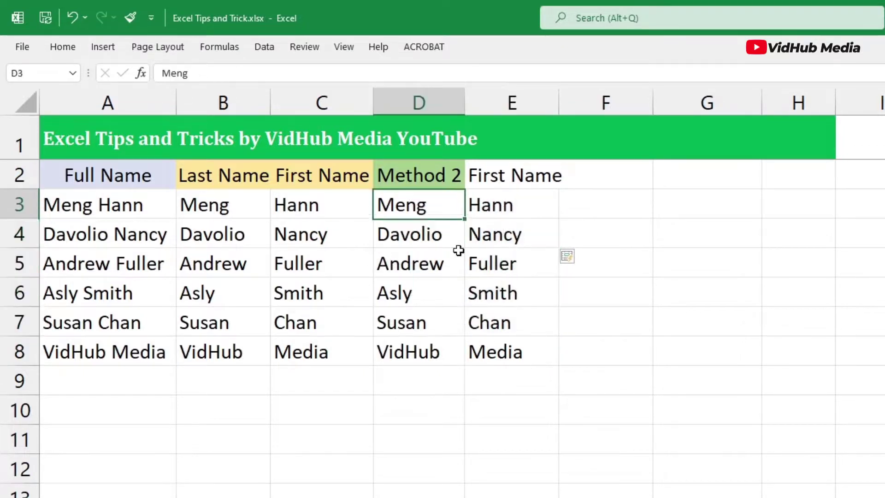
Step: Clear the results in D3:E8 and B3:C8
left_click_drag(408, 204, 505, 353)
key("Delete")
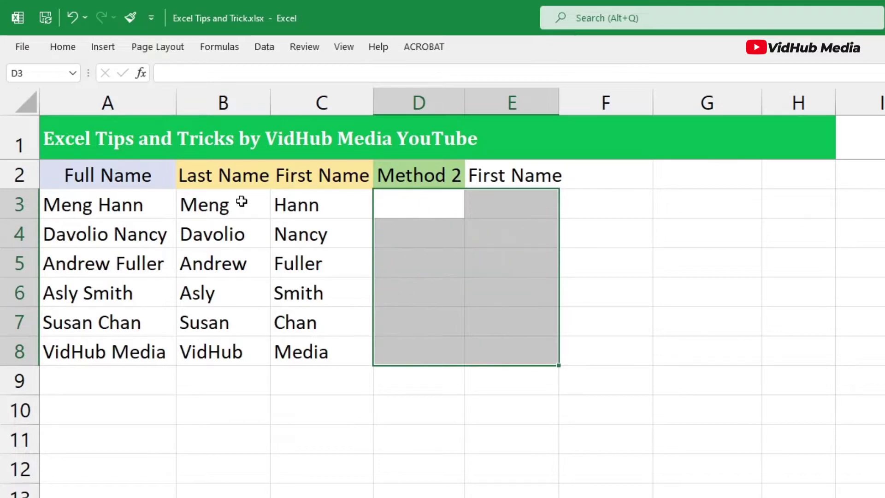
left_click_drag(223, 205, 321, 351)
key("Delete")
Step: Type Meng in D3 and Flash Fill the last names down column D
left_click(419, 205)
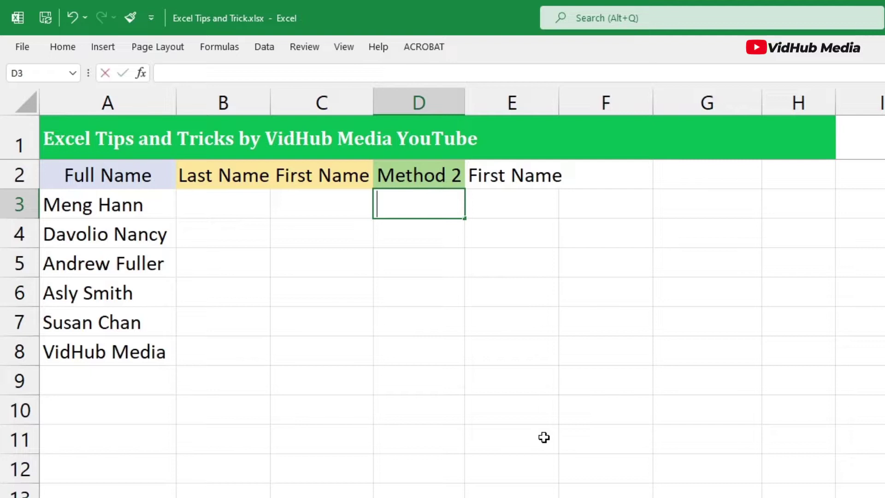
type("Meng")
key("Return")
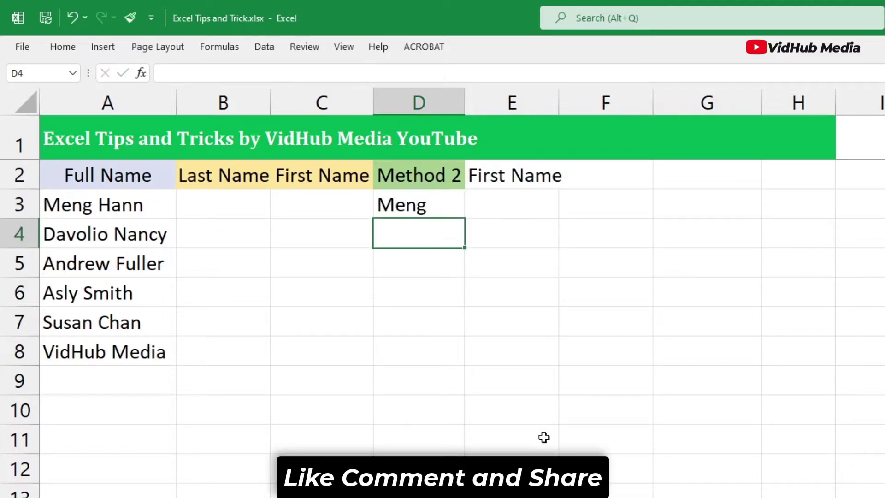
key("ctrl+e")
Step: Type Hann in E3 and Flash Fill the first names down column E
key("Up")
key("Right")
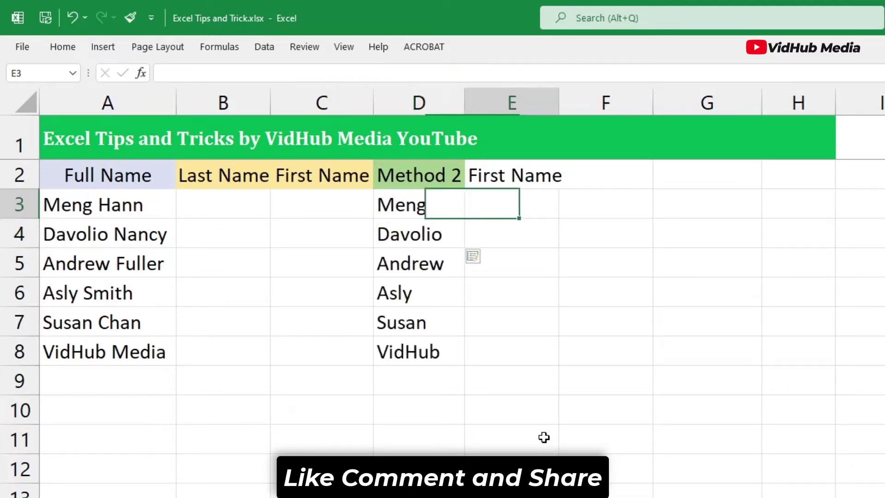
type("G")
key("BackSpace")
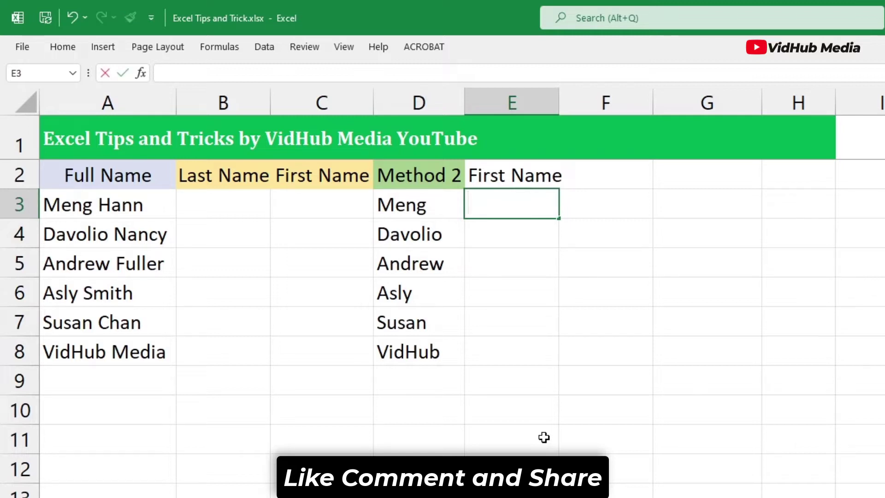
type("Hann")
key("Return")
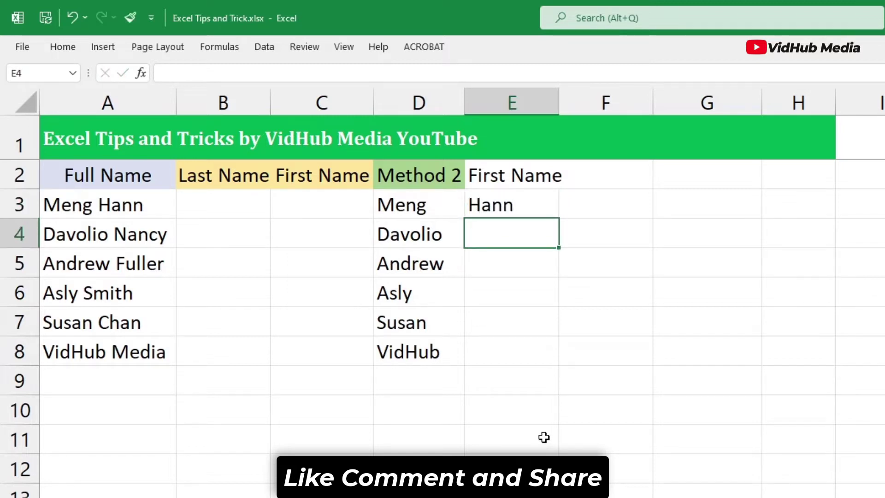
key("ctrl+e")
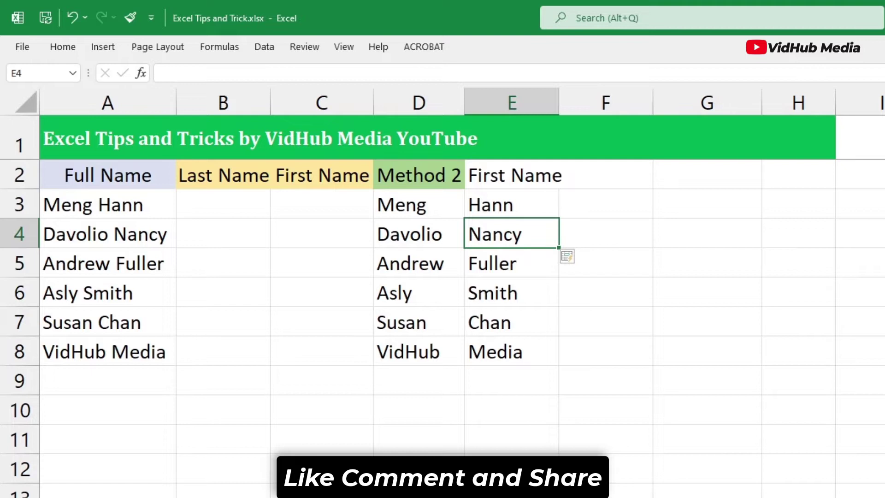
left_click(419, 467)
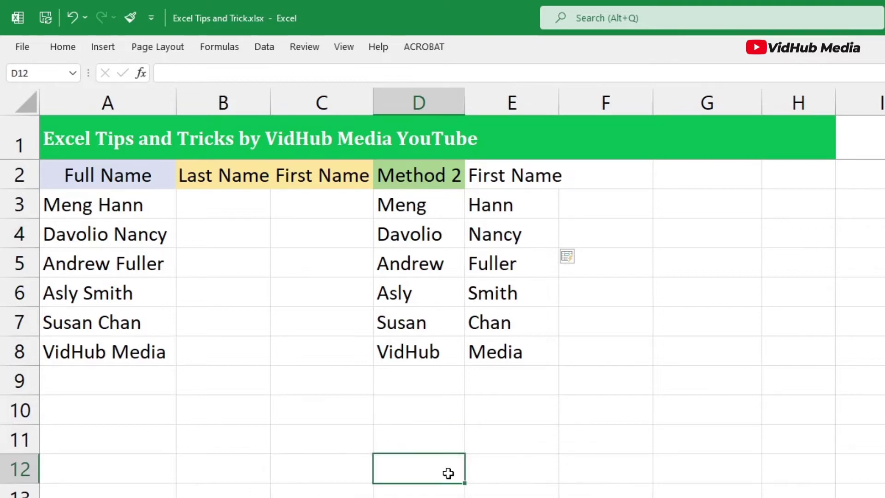